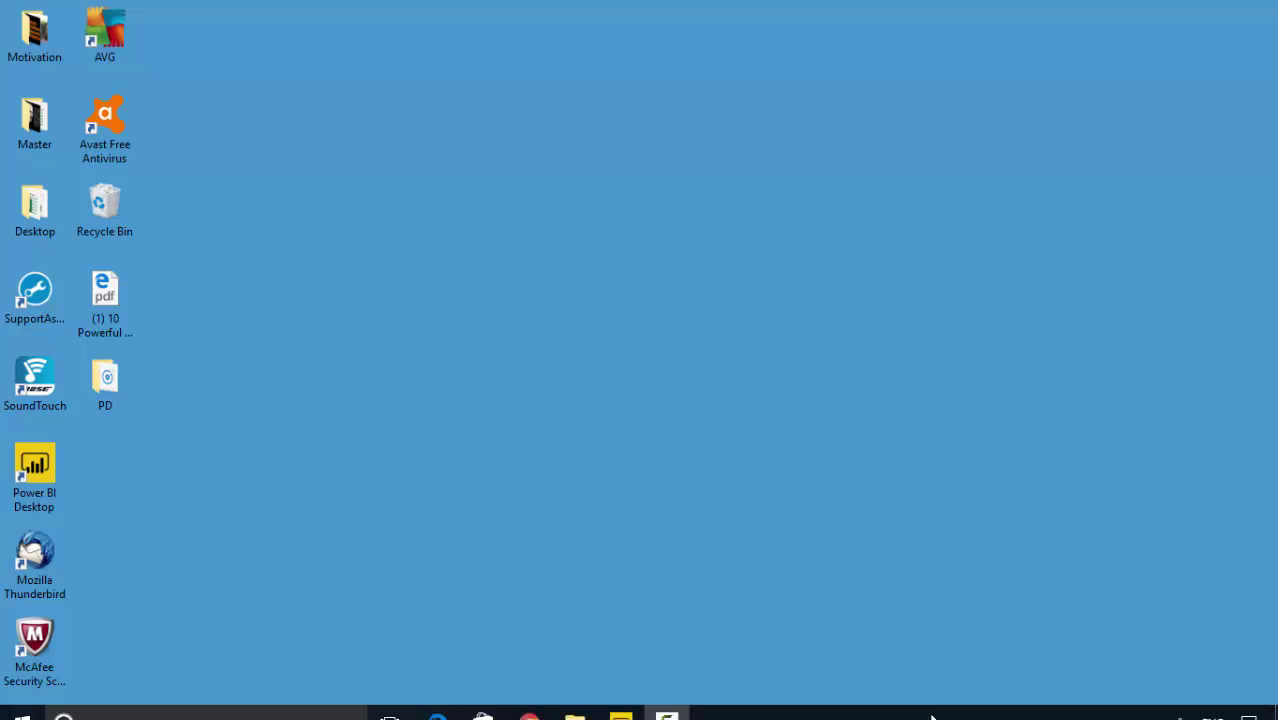
- Restore the Power BI Desktop window showing the blank untitled report
{"action": "left_click", "coordinate": [620, 701]}
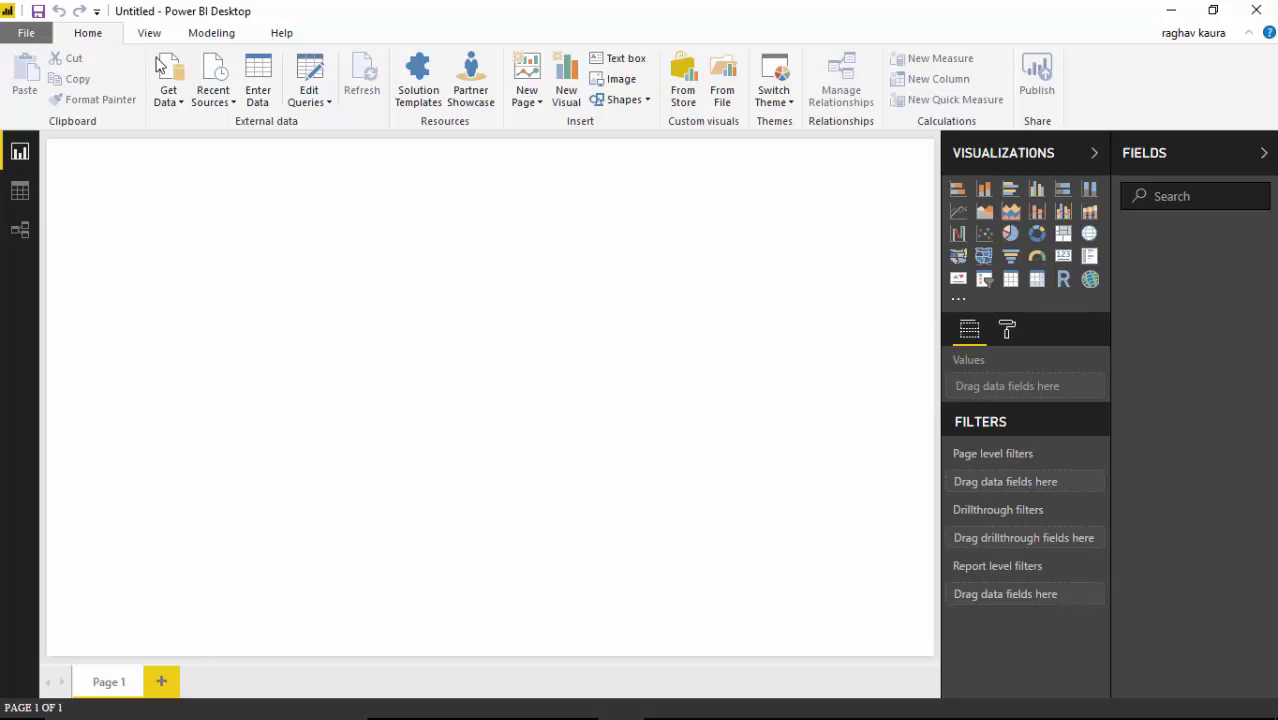
- Choose Access database from the Database connectors under Get Data and connect
{"action": "left_click", "coordinate": [183, 104]}
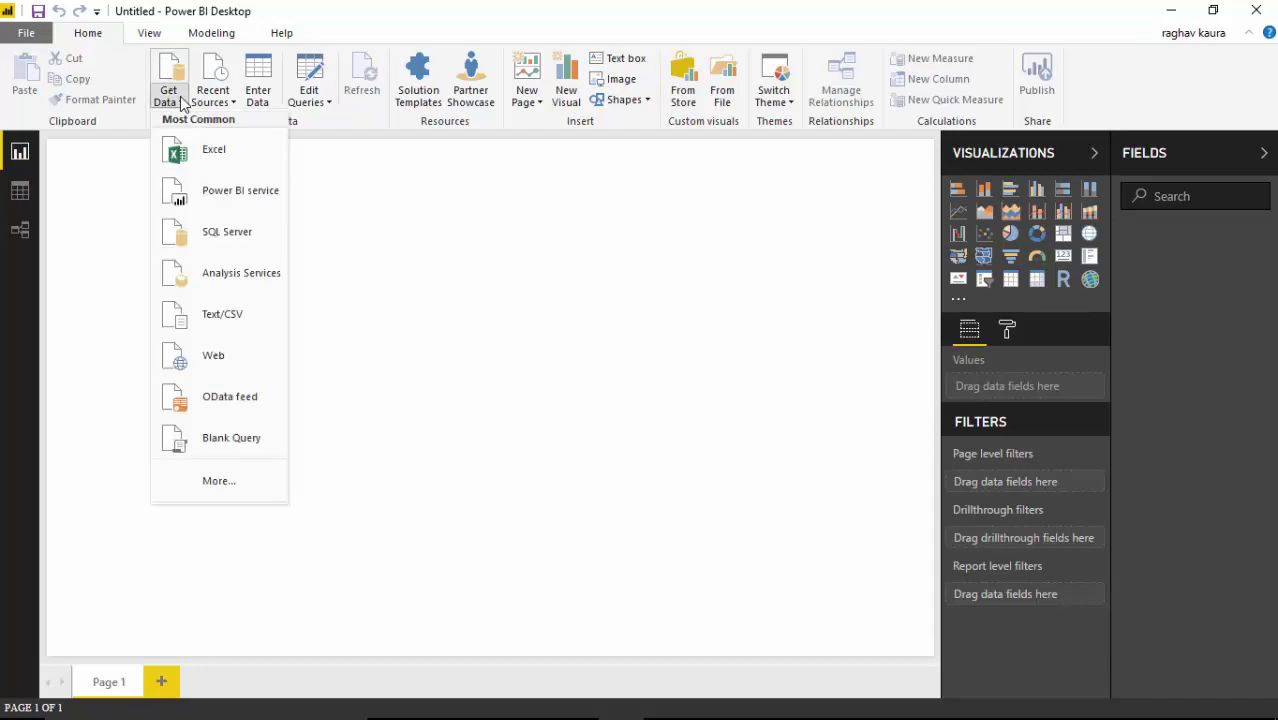
{"action": "left_click", "coordinate": [201, 488]}
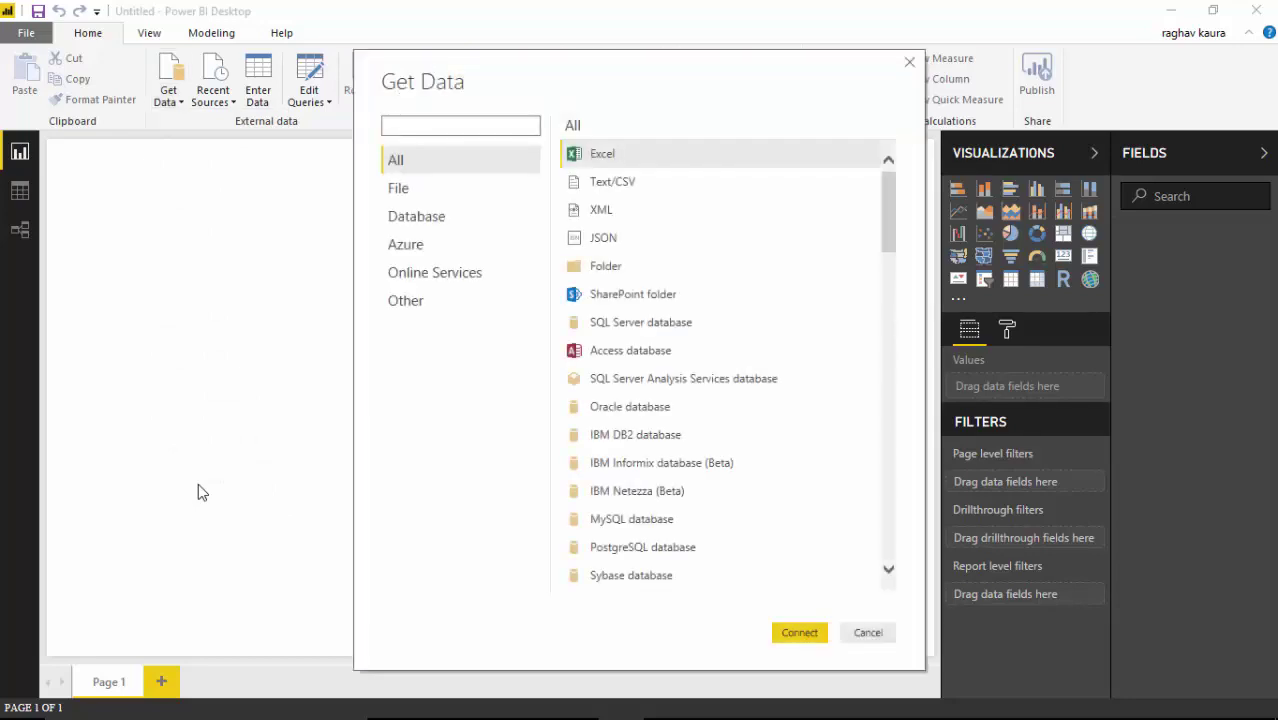
{"action": "left_click", "coordinate": [400, 216]}
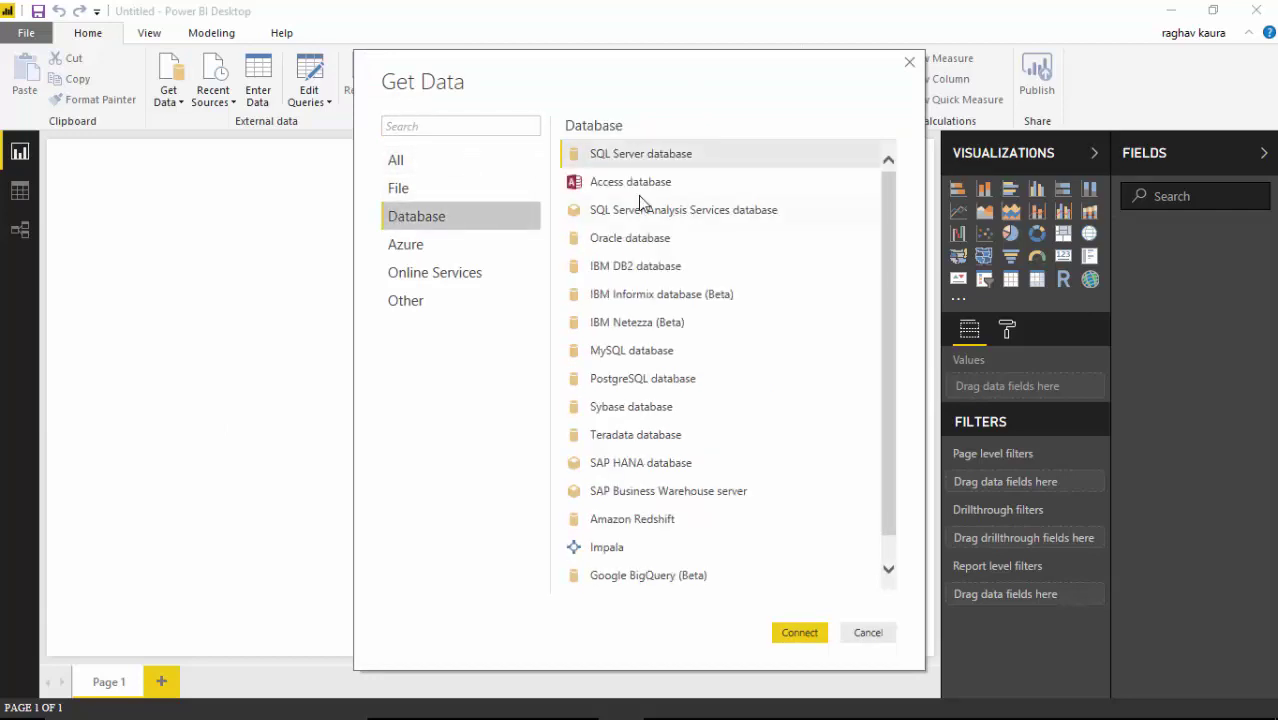
{"action": "mouse_move", "coordinate": [630, 182]}
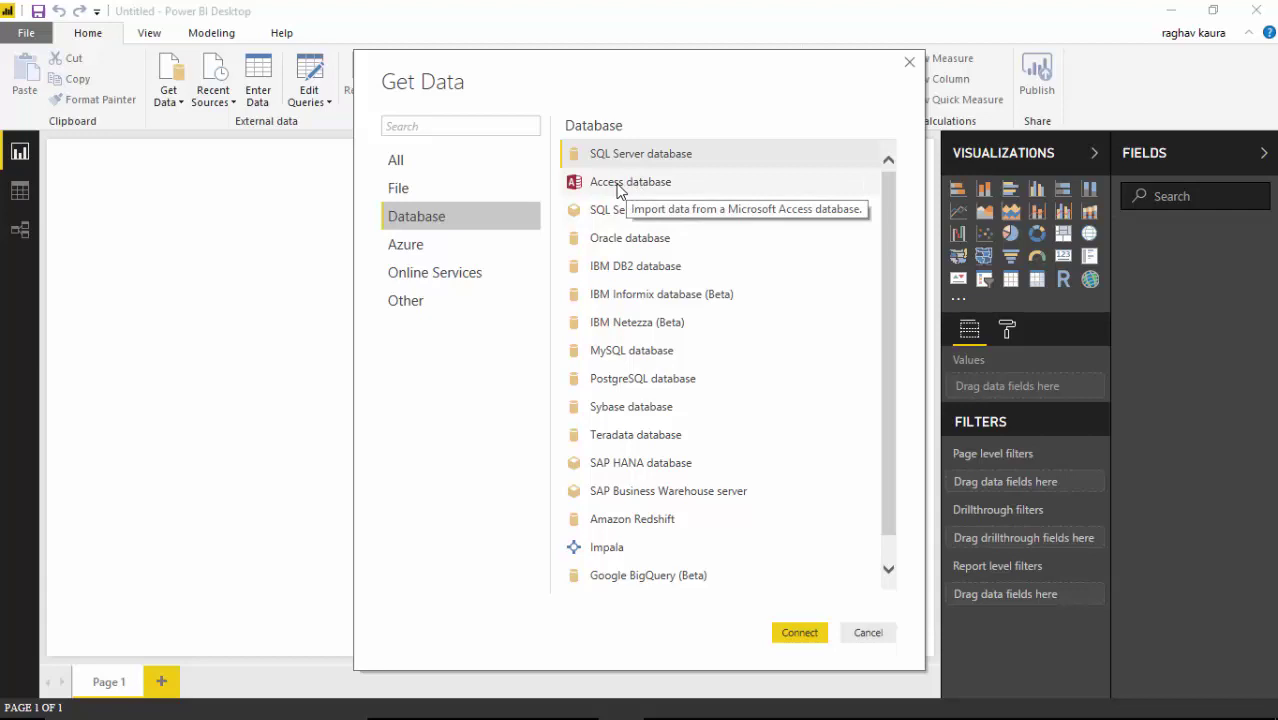
{"action": "left_click", "coordinate": [617, 186]}
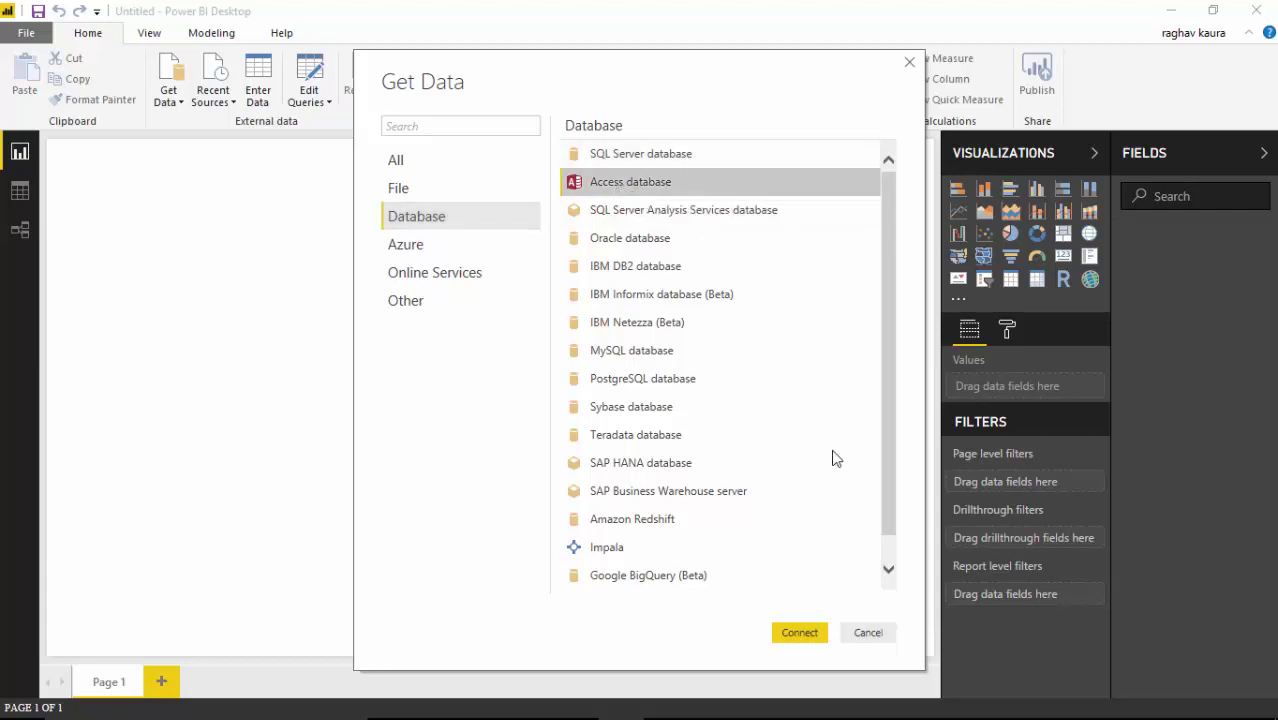
{"action": "left_click", "coordinate": [805, 633]}
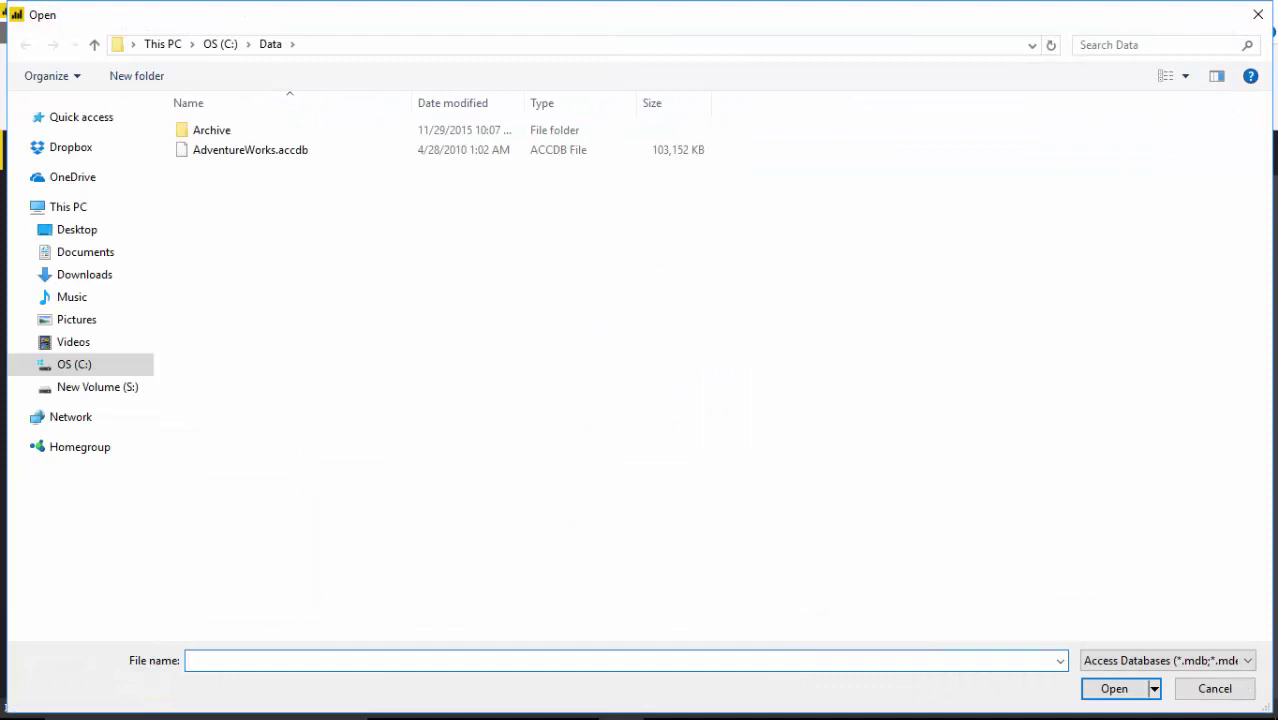
- Open AdventureWorks.accdb from the C:\Data folder as the data source
{"action": "left_click", "coordinate": [355, 48]}
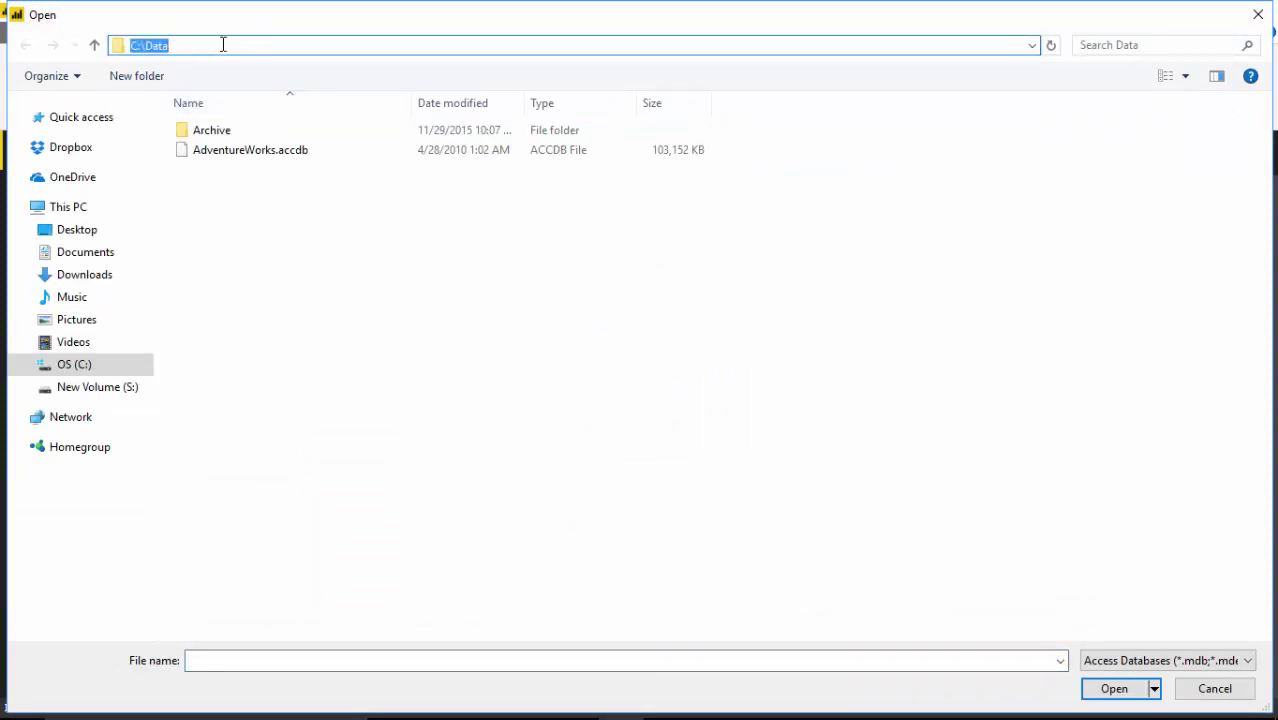
{"action": "left_click_drag", "start_coordinate": [222, 43], "coordinate": [122, 42]}
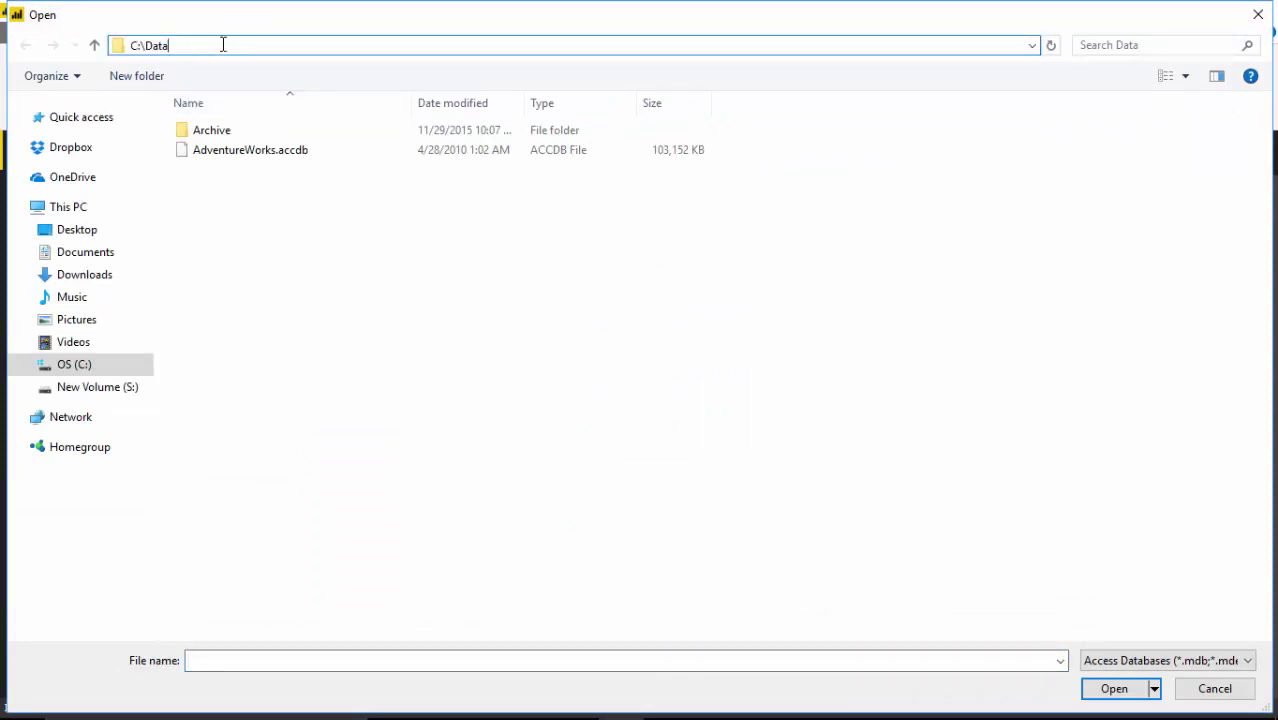
{"action": "left_click", "coordinate": [255, 152]}
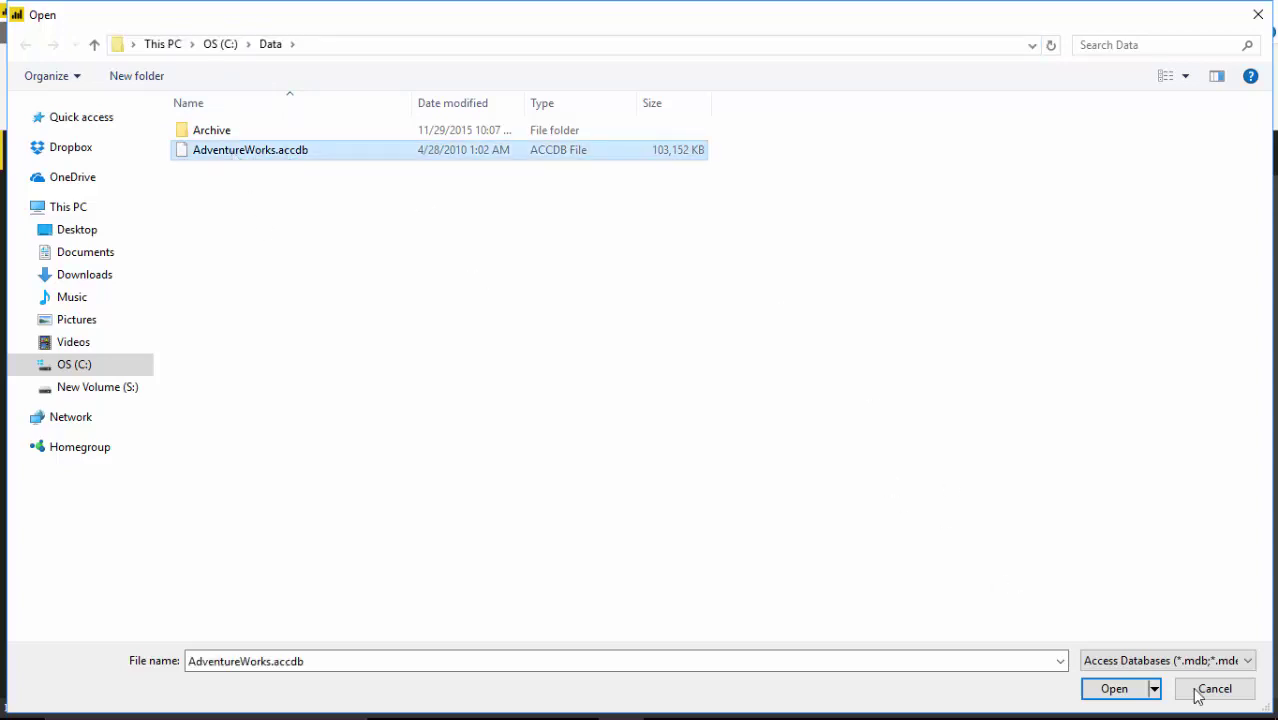
{"action": "left_click", "coordinate": [1120, 690]}
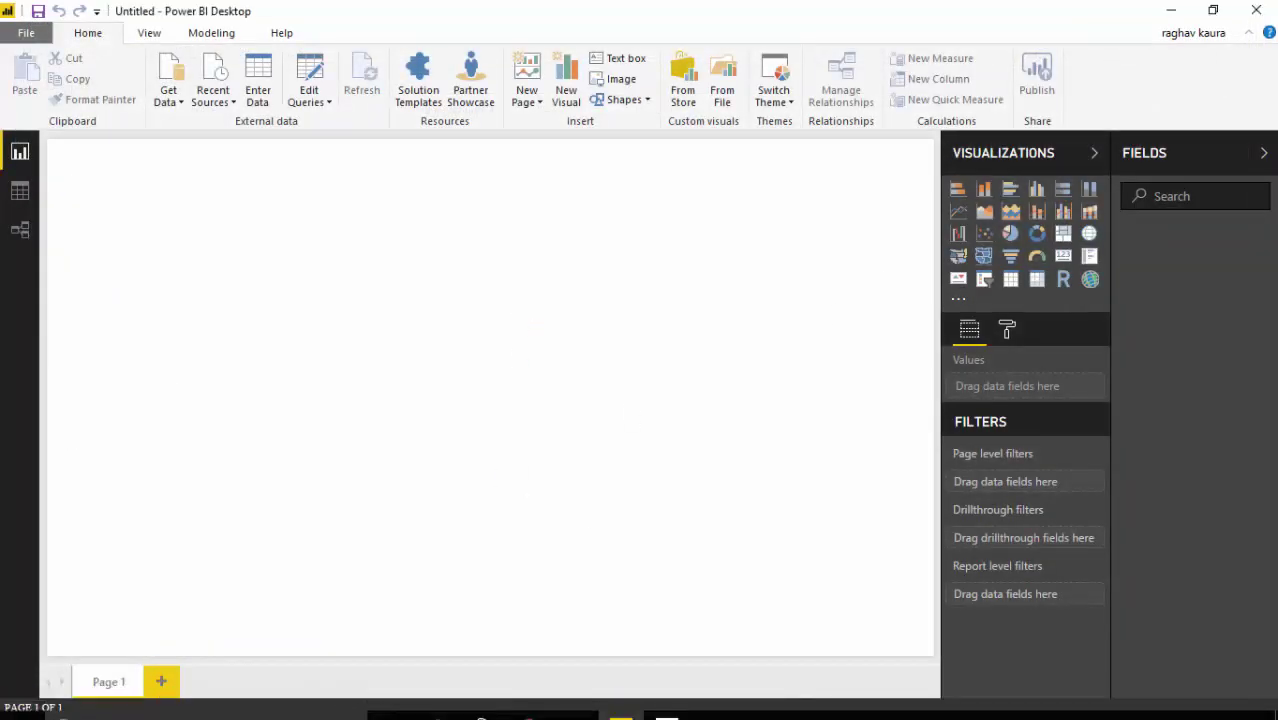
- Check the GitHub PowerBI repository hosting AdventureWorks.zip, then minimize the browser
{"action": "left_click", "coordinate": [528, 702]}
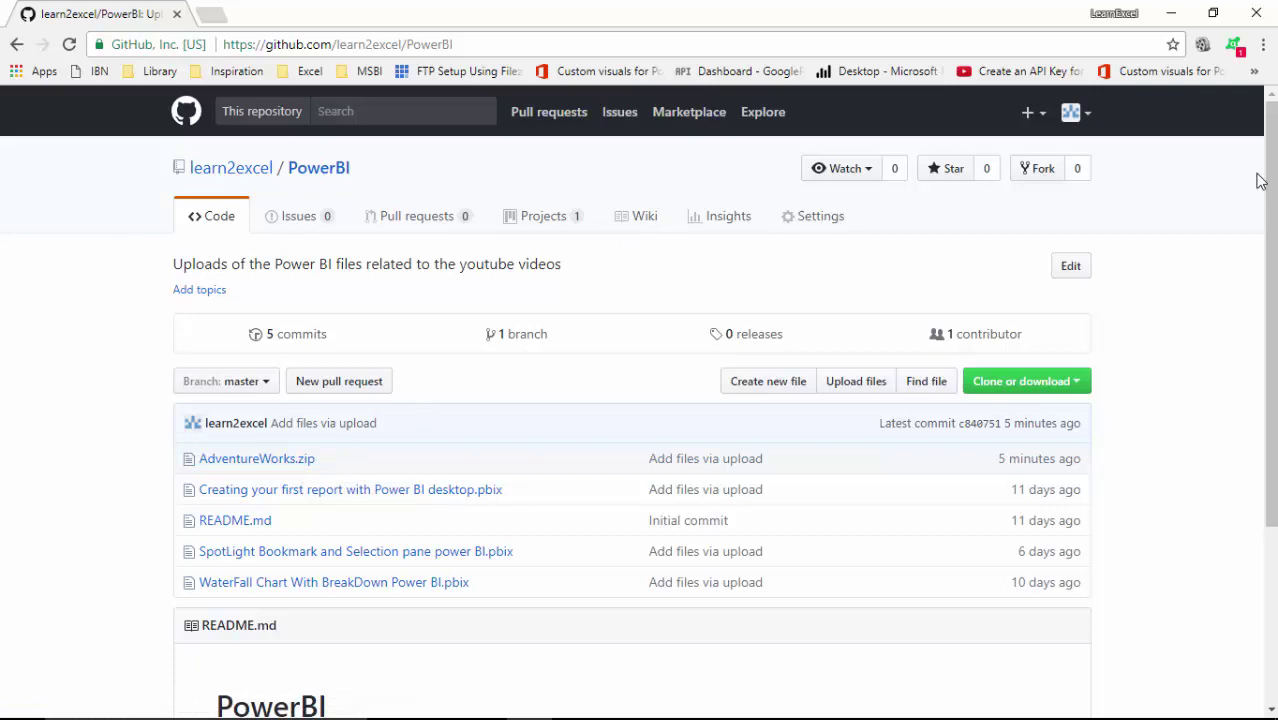
{"action": "left_click_drag", "start_coordinate": [1262, 177], "coordinate": [1268, 180]}
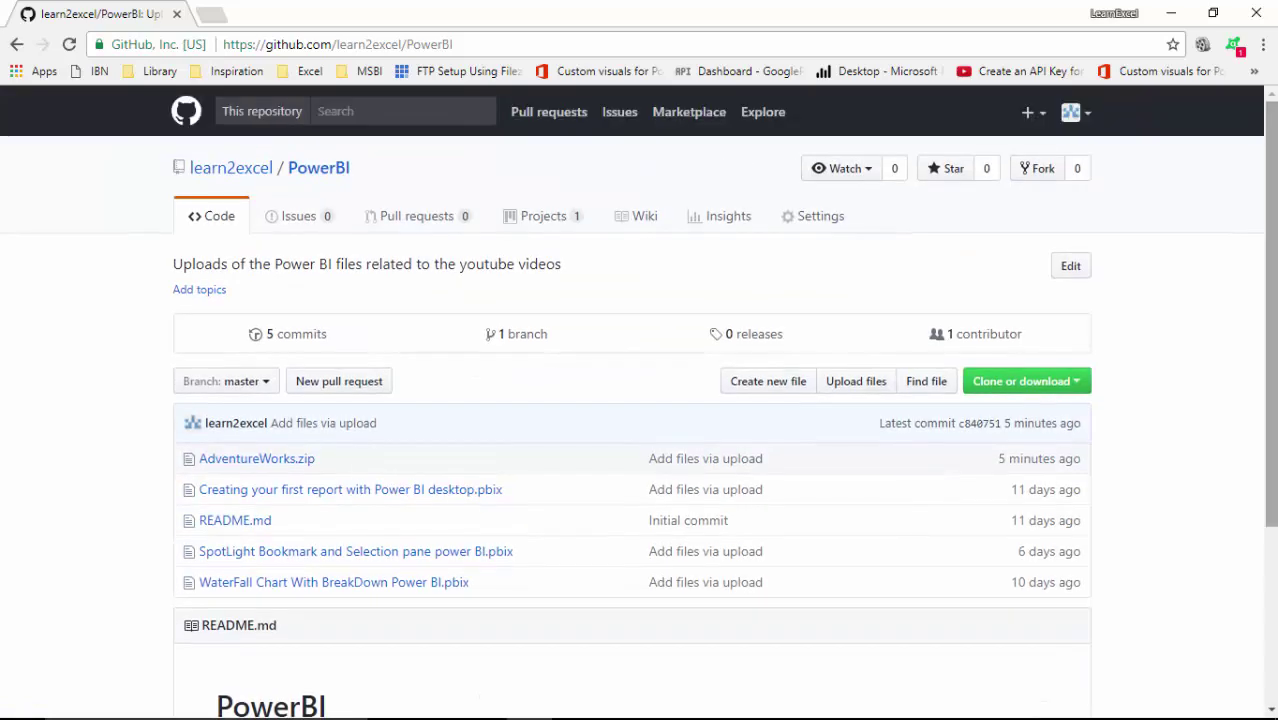
{"action": "left_click", "coordinate": [1275, 133]}
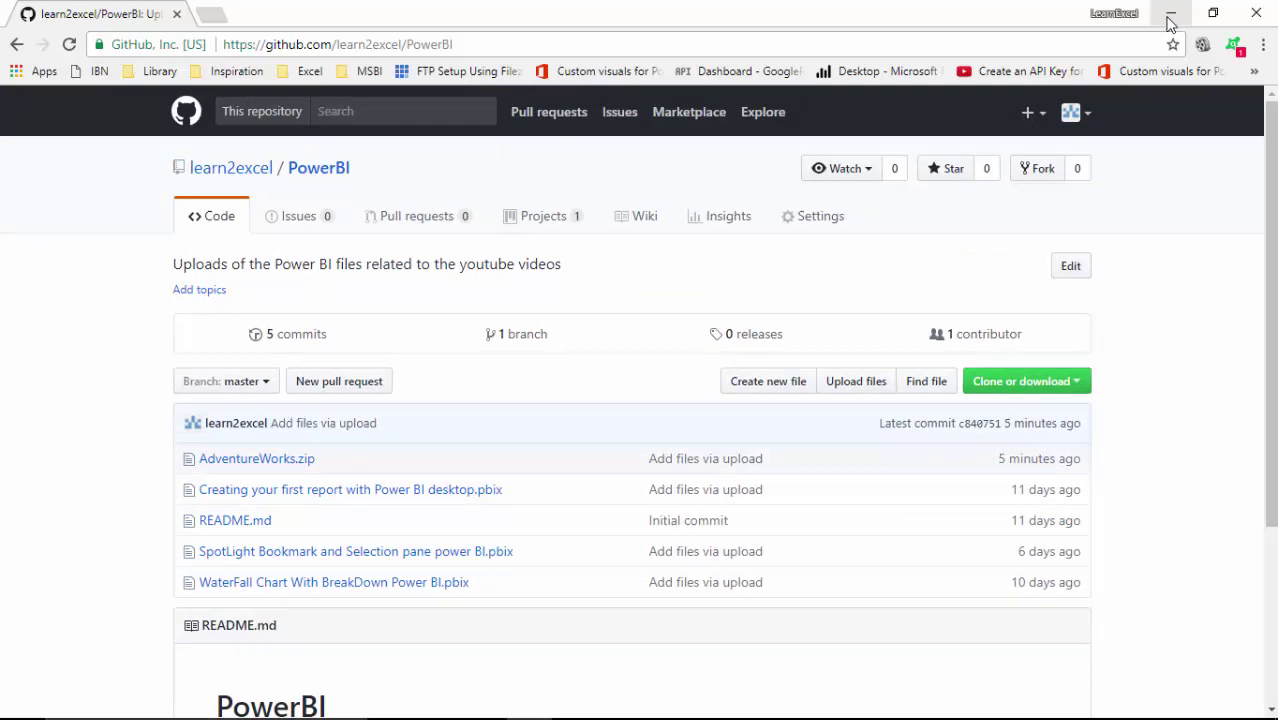
{"action": "left_click", "coordinate": [622, 50]}
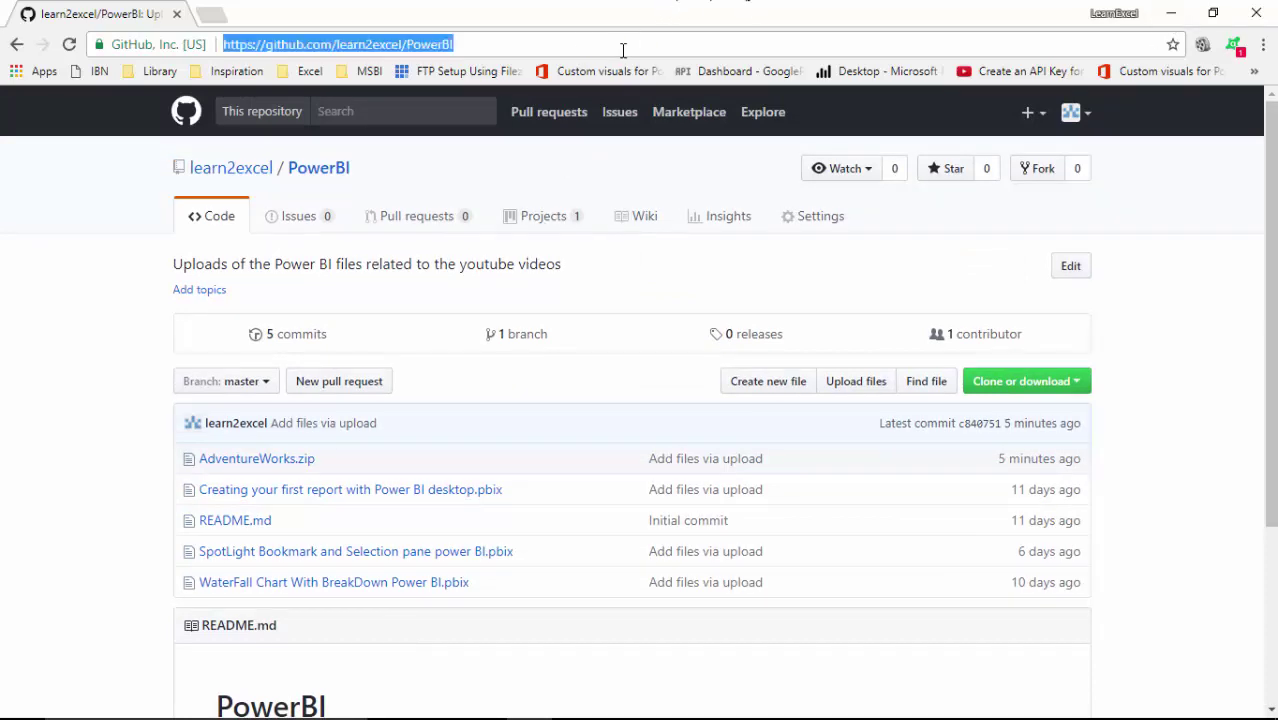
{"action": "left_click", "coordinate": [1178, 12]}
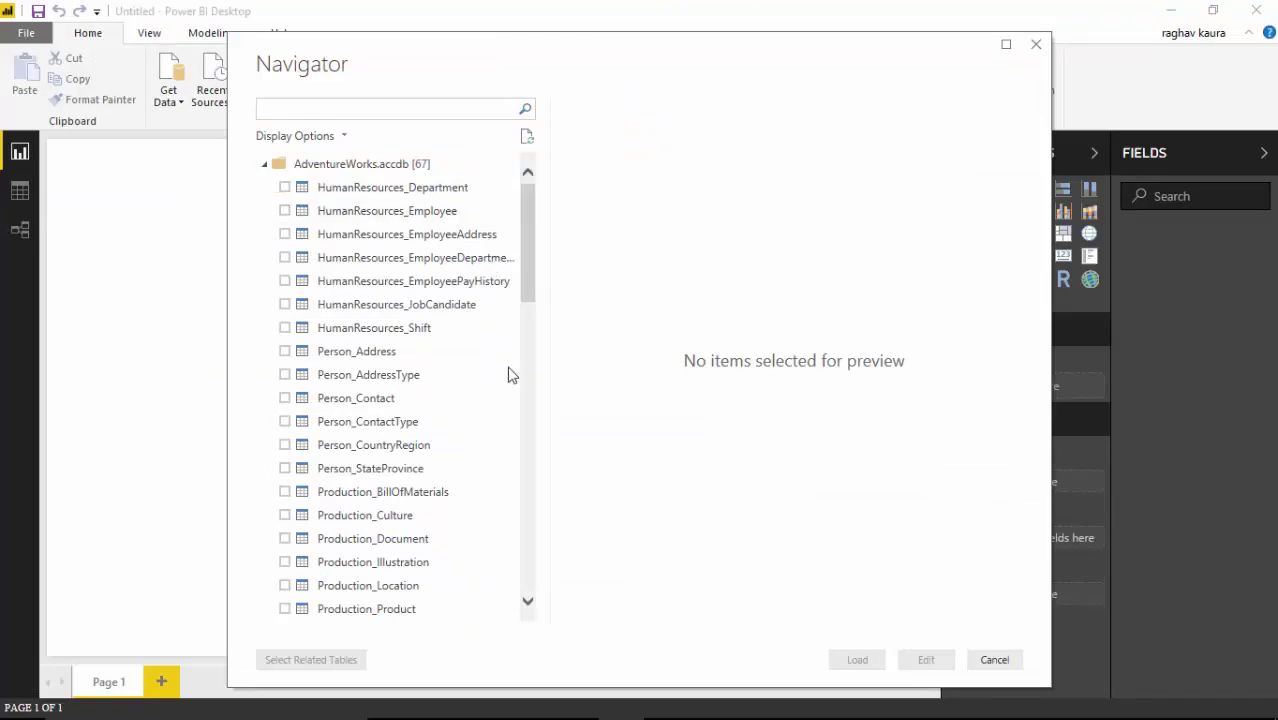
- Tick Person_Contact and Person_ContactType in the Navigator's AdventureWorks table list
{"action": "scroll", "coordinate": [510, 476], "scroll_direction": "down", "scroll_amount": 10}
{"action": "scroll", "coordinate": [512, 450], "scroll_direction": "down", "scroll_amount": 2}
{"action": "scroll", "coordinate": [516, 331], "scroll_direction": "up", "scroll_amount": 15}
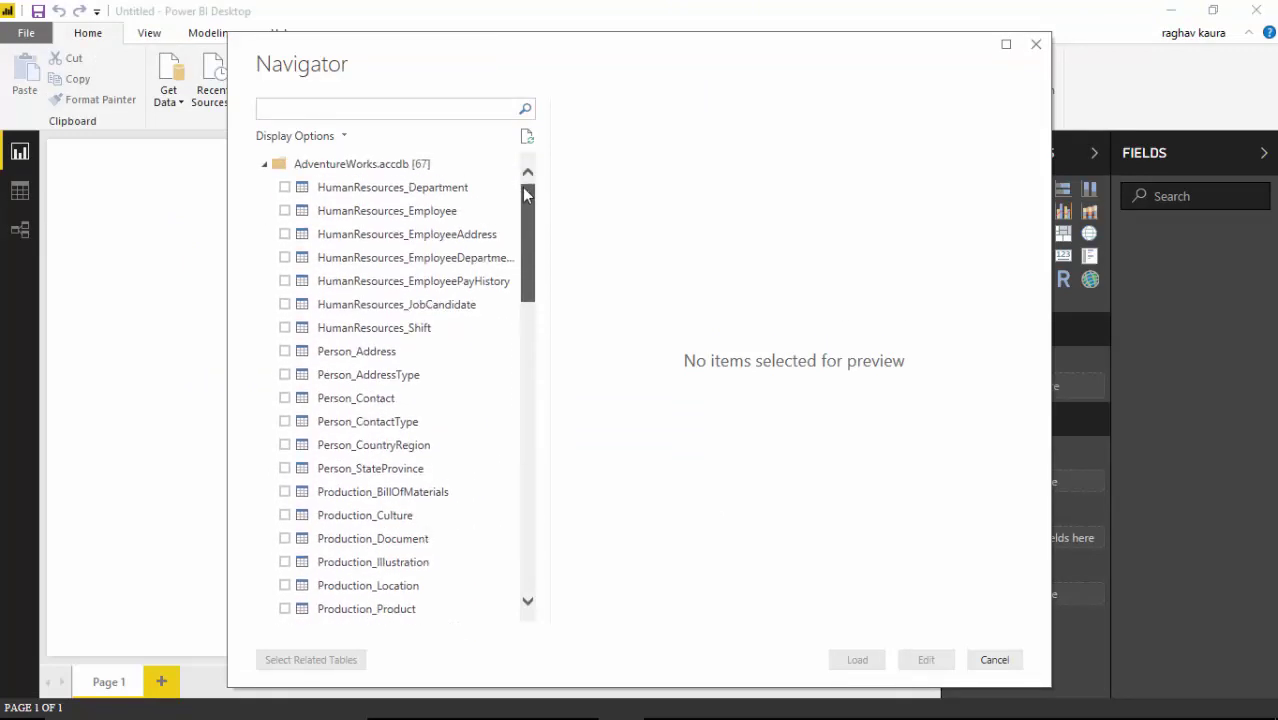
{"action": "left_click_drag", "start_coordinate": [527, 177], "coordinate": [542, 534]}
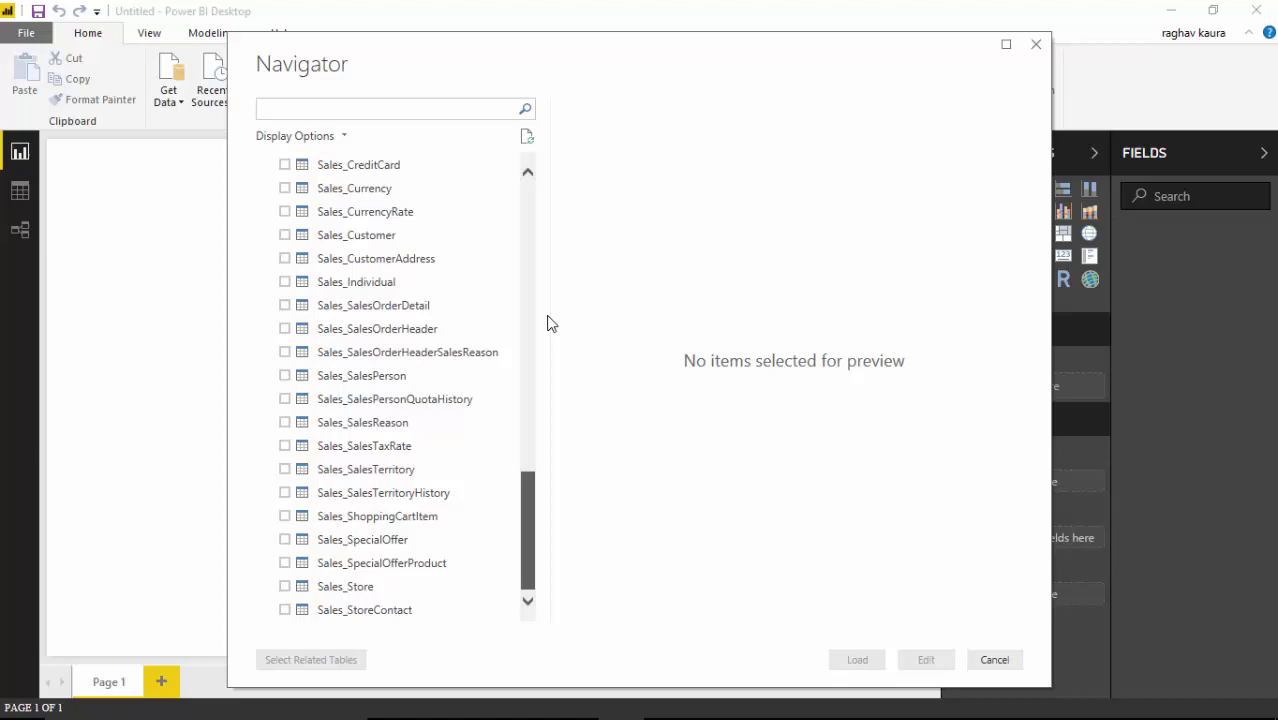
{"action": "scroll", "coordinate": [551, 322], "scroll_direction": "up", "scroll_amount": 15}
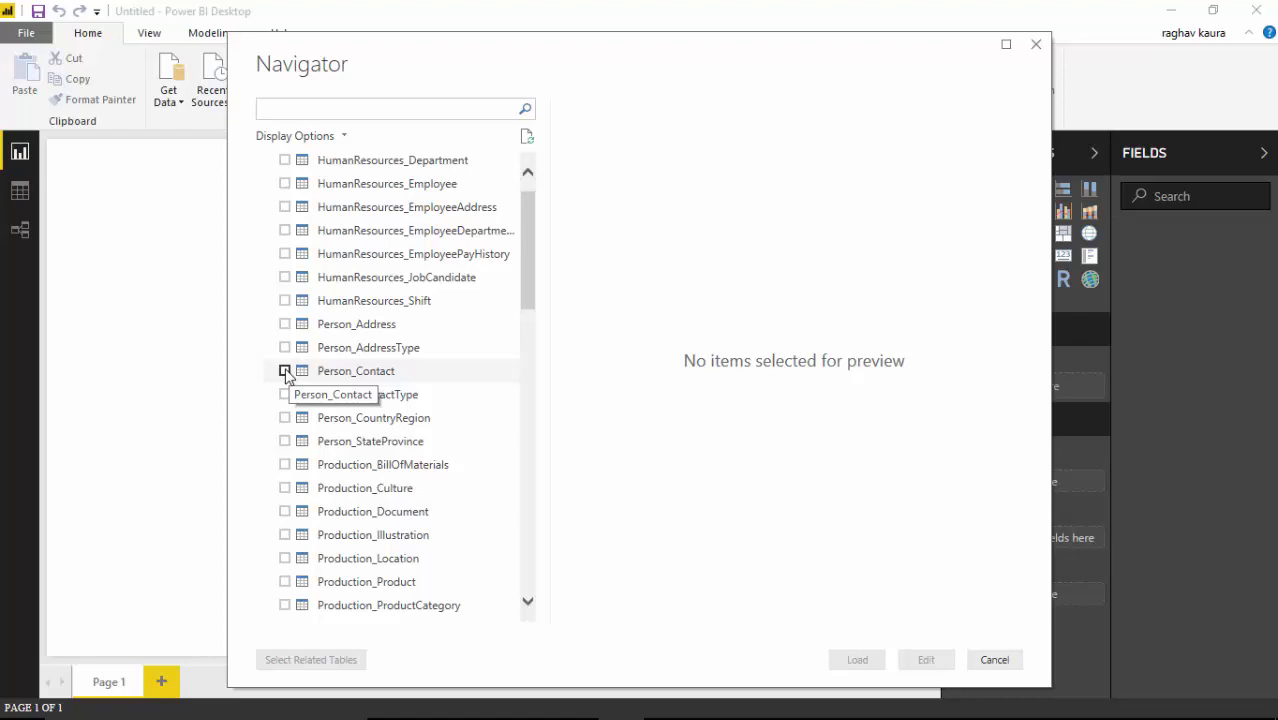
{"action": "left_click", "coordinate": [285, 371]}
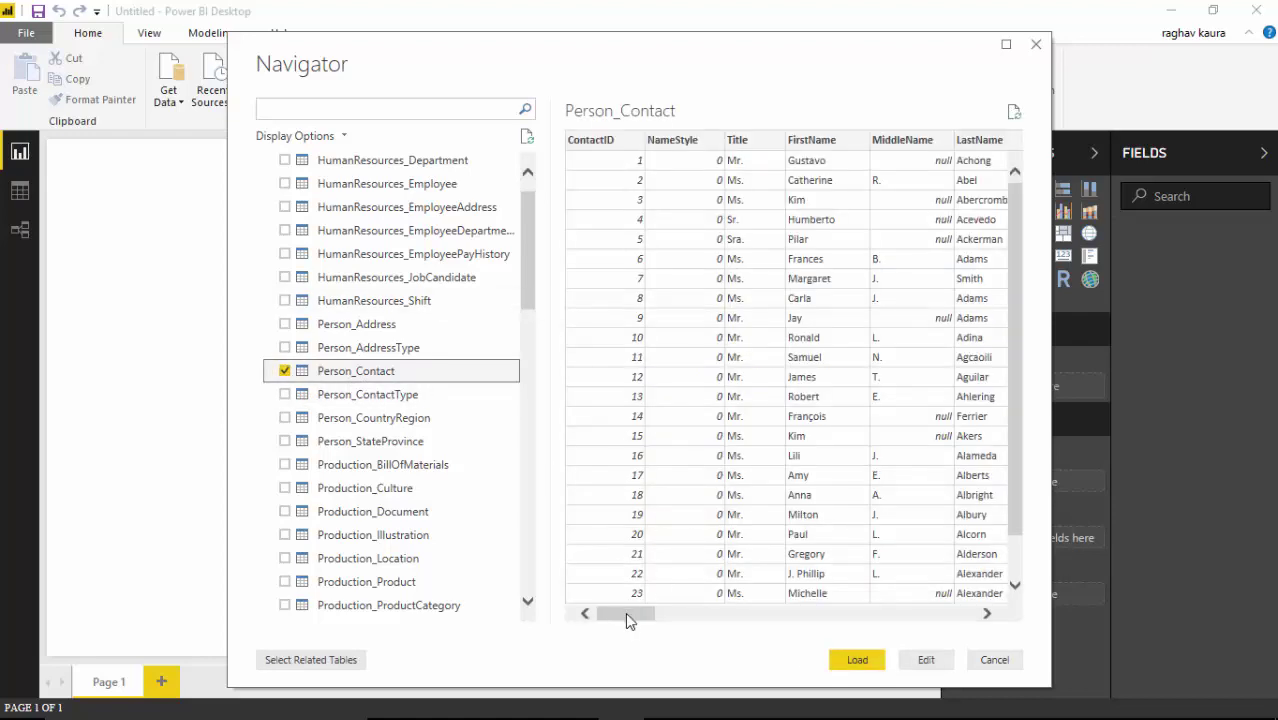
{"action": "mouse_move", "coordinate": [625, 612]}
{"action": "left_mouse_down"}
{"action": "mouse_move", "coordinate": [963, 620]}
{"action": "mouse_move", "coordinate": [939, 589]}
{"action": "left_mouse_up"}
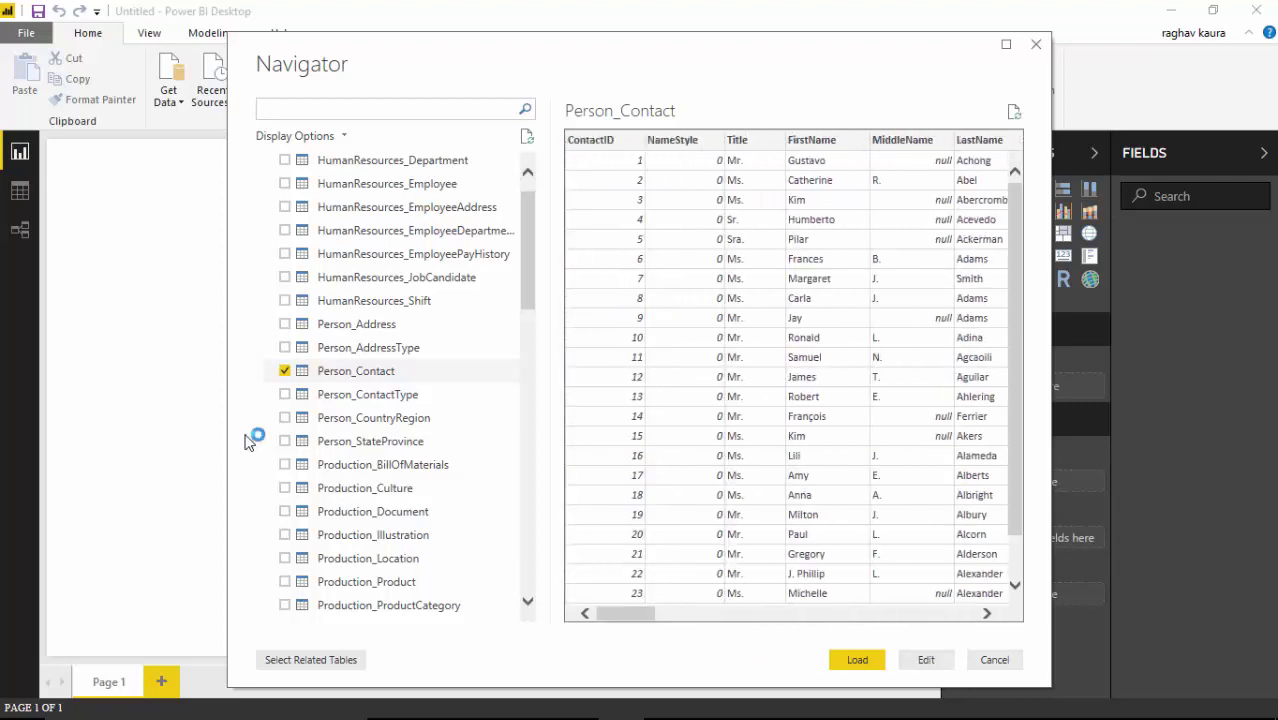
{"action": "left_click", "coordinate": [285, 395]}
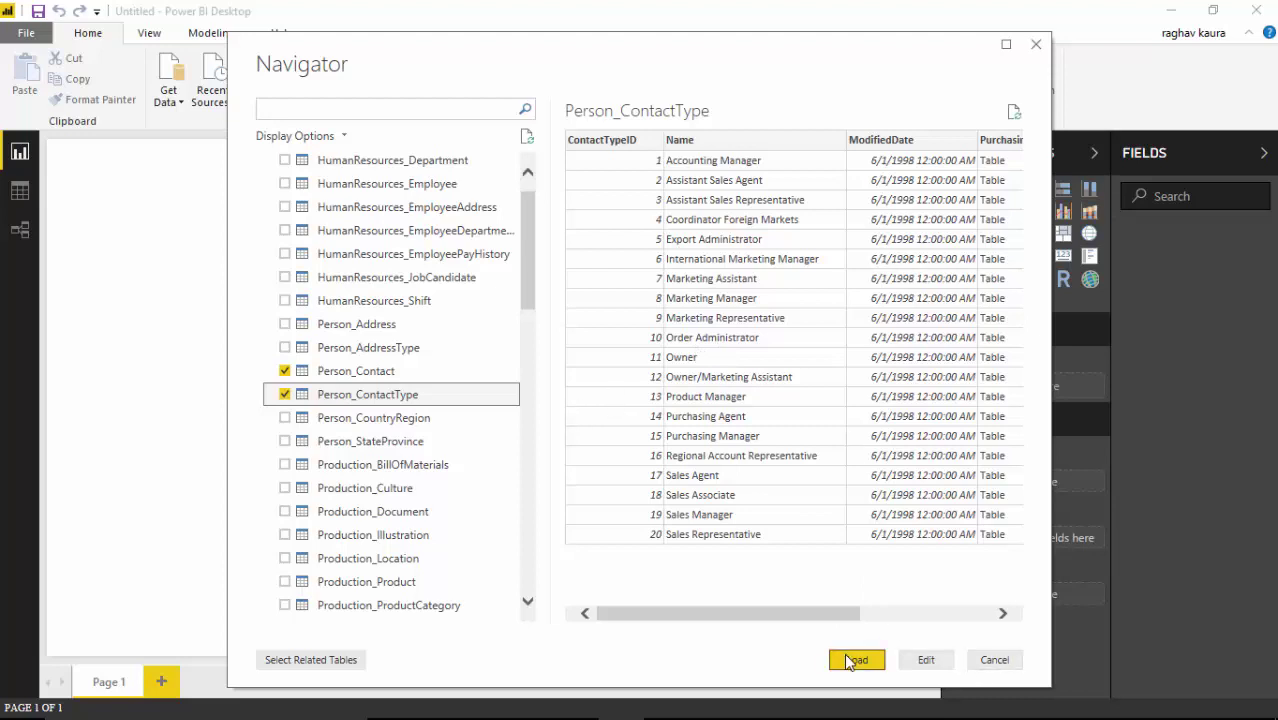
- Edit both Person tables in the Query Editor, preview Person_Contact, then Close & Apply
{"action": "left_click", "coordinate": [918, 662]}
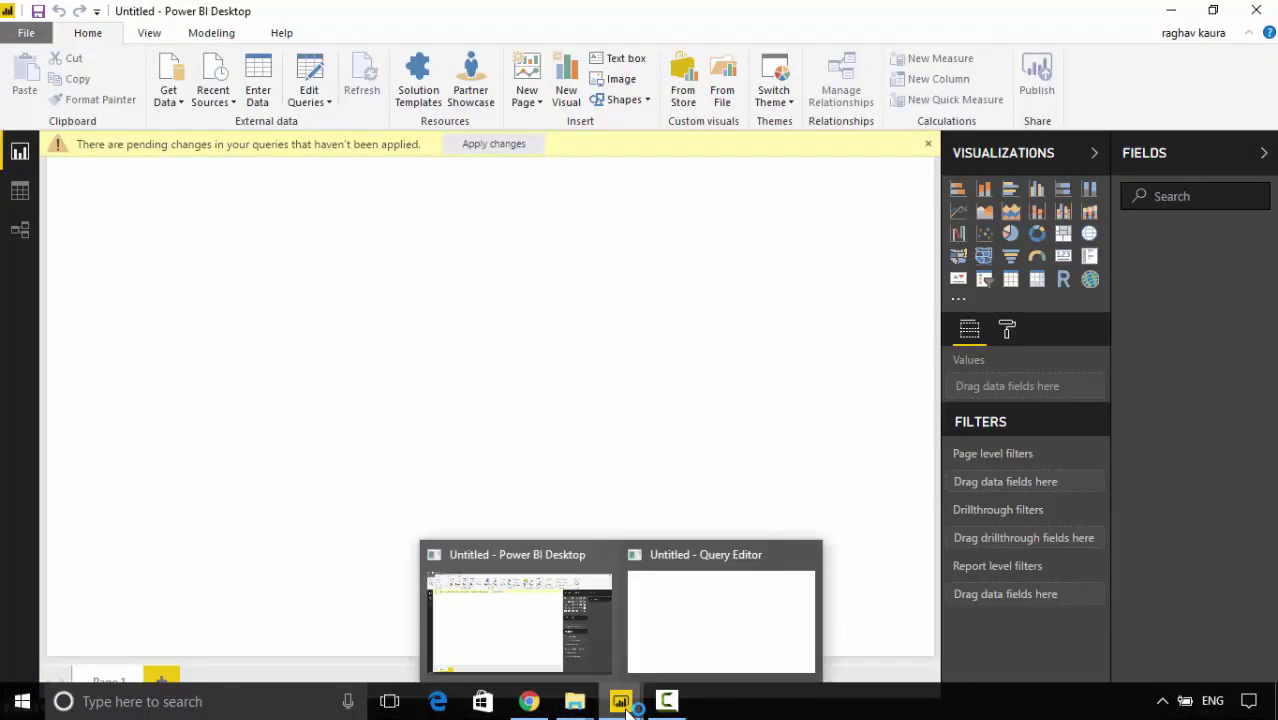
{"action": "mouse_move", "coordinate": [720, 610]}
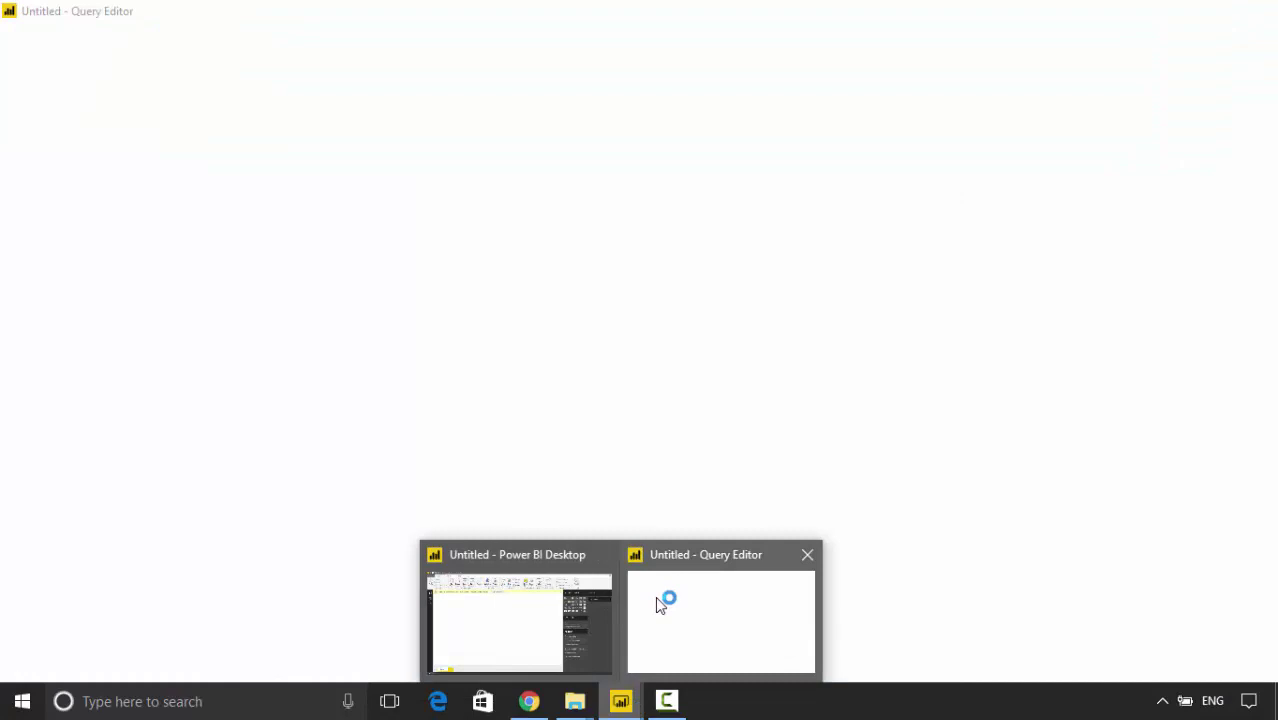
{"action": "left_click", "coordinate": [657, 601]}
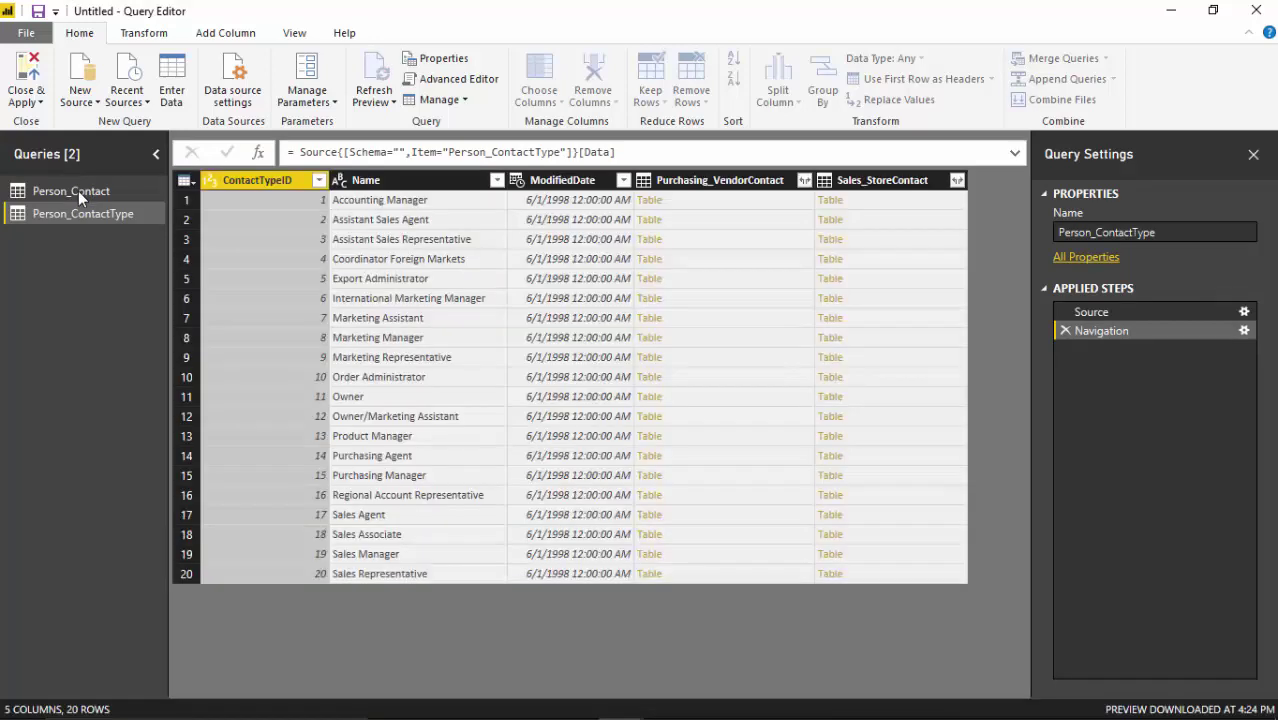
{"action": "left_click", "coordinate": [75, 193]}
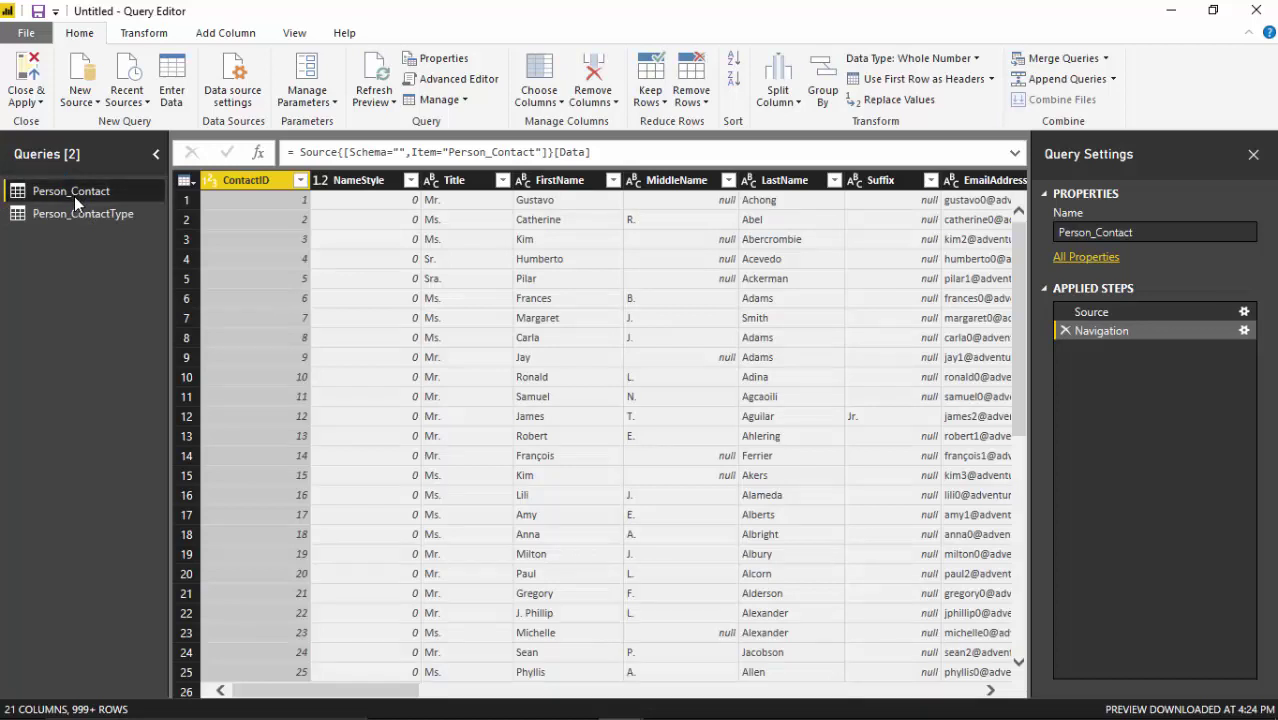
{"action": "left_click", "coordinate": [24, 76]}
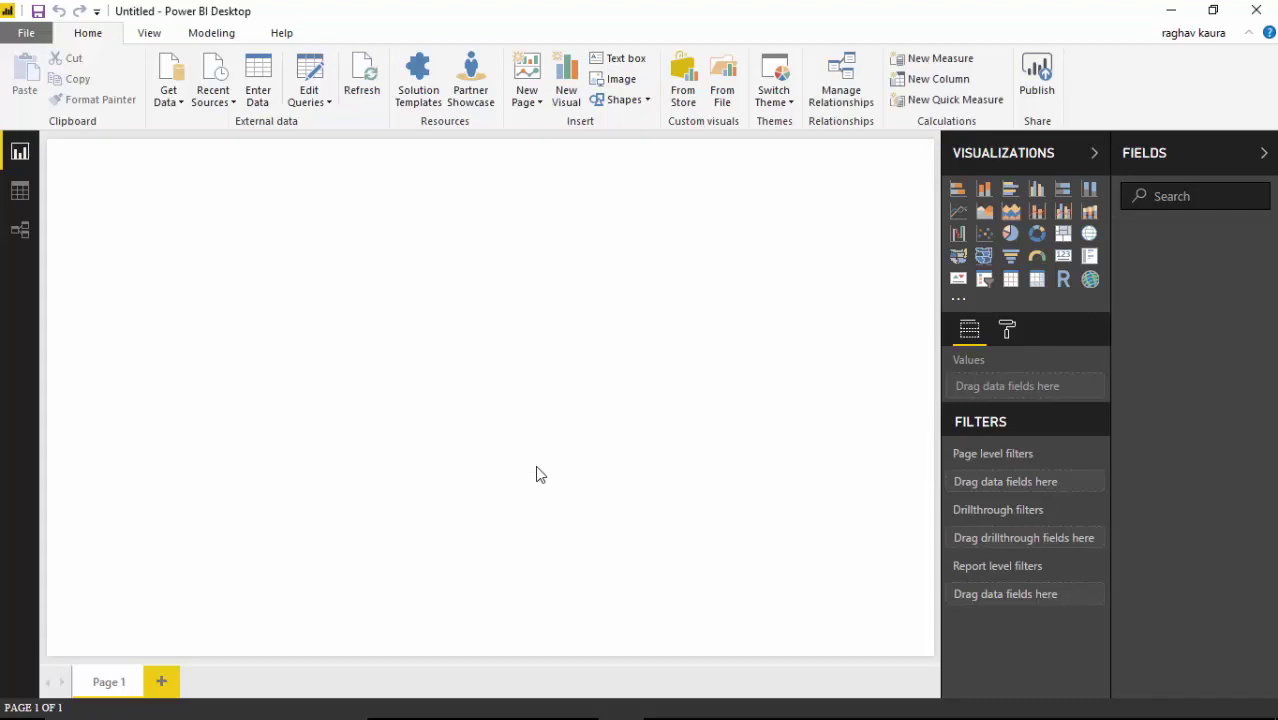
- Look at the Relationships view, then browse Person_Contact's 19,972 rows in Data view
{"action": "left_click", "coordinate": [20, 230]}
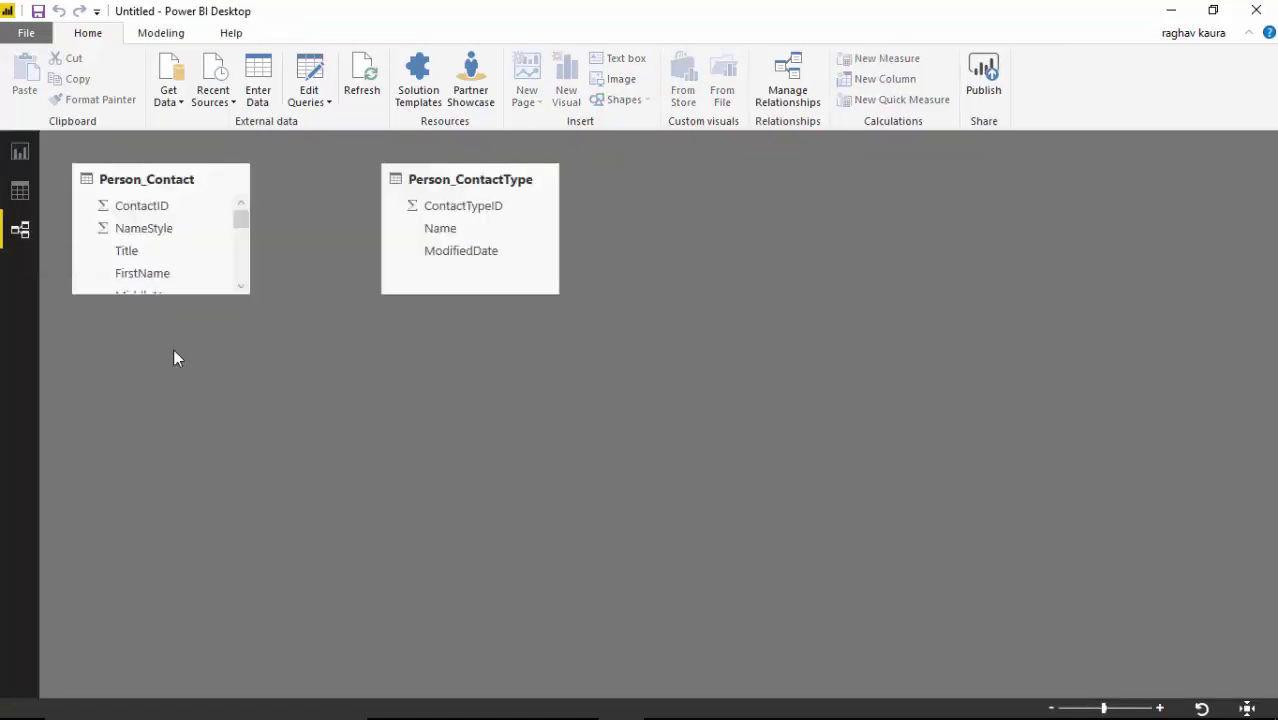
{"action": "left_click", "coordinate": [19, 192]}
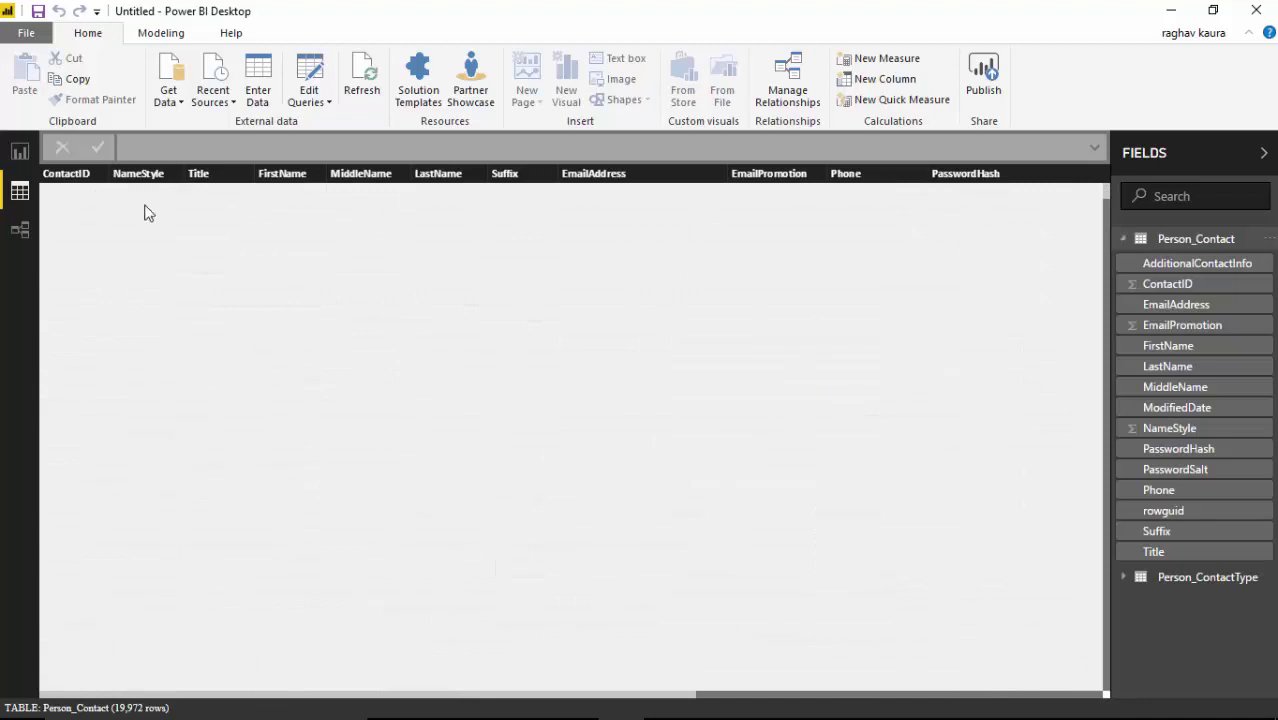
- Switch to Report view, with both Person tables listed as fields
{"action": "left_click", "coordinate": [16, 150]}
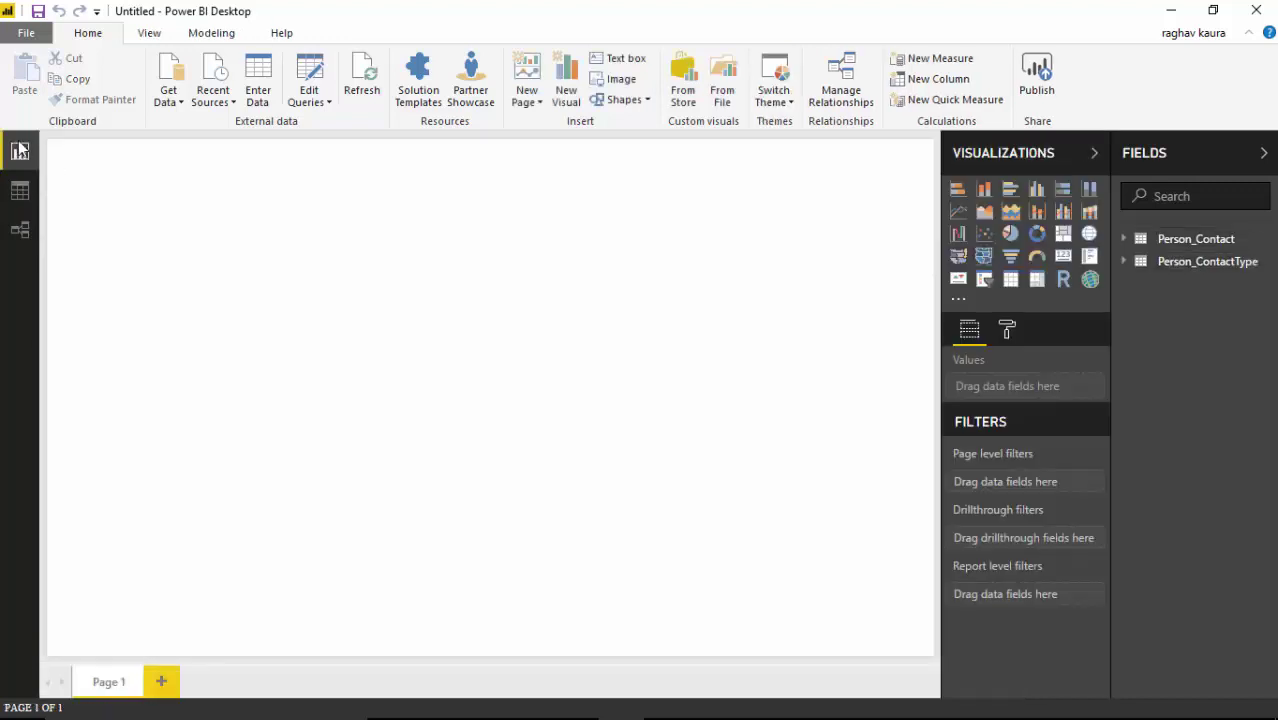